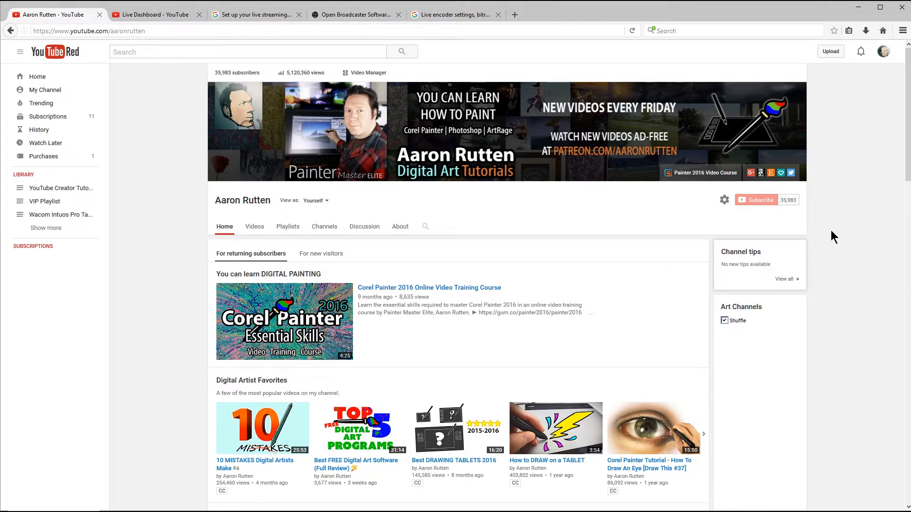
Open the channel's live streaming events in Creator Studio and start scheduling a new event.
{"action": "left_click", "coordinate": [882, 52]}
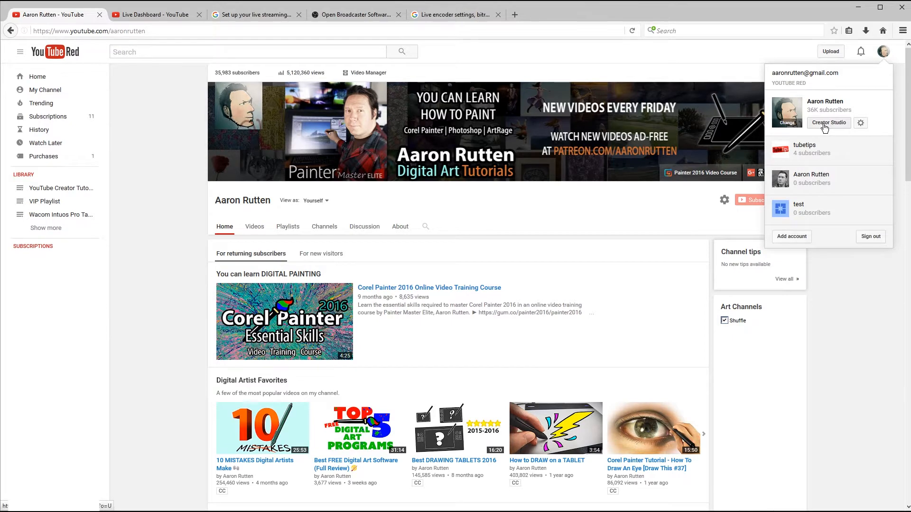
{"action": "left_click", "coordinate": [492, 57]}
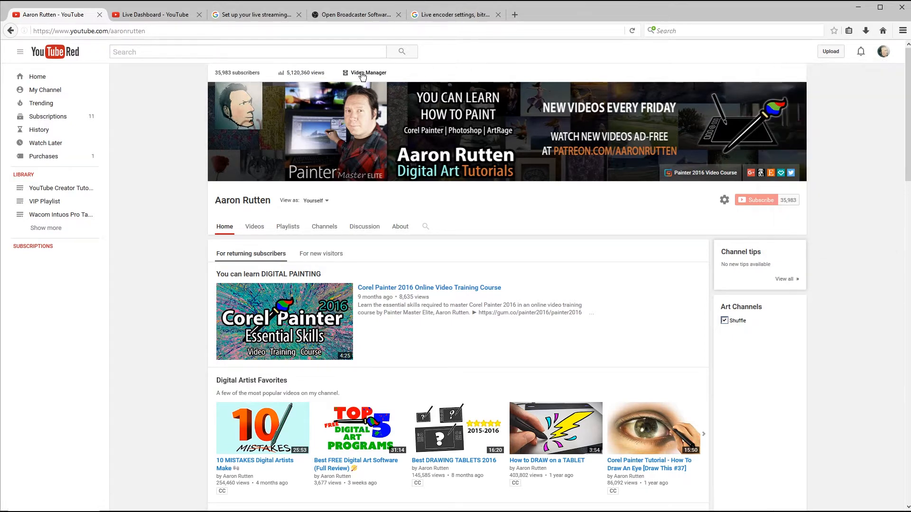
{"action": "left_click", "coordinate": [362, 77]}
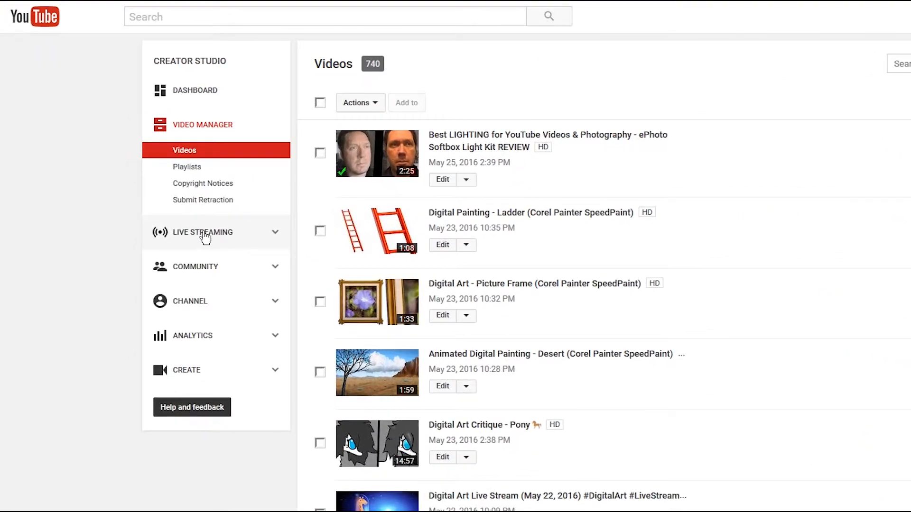
{"action": "left_click", "coordinate": [204, 235]}
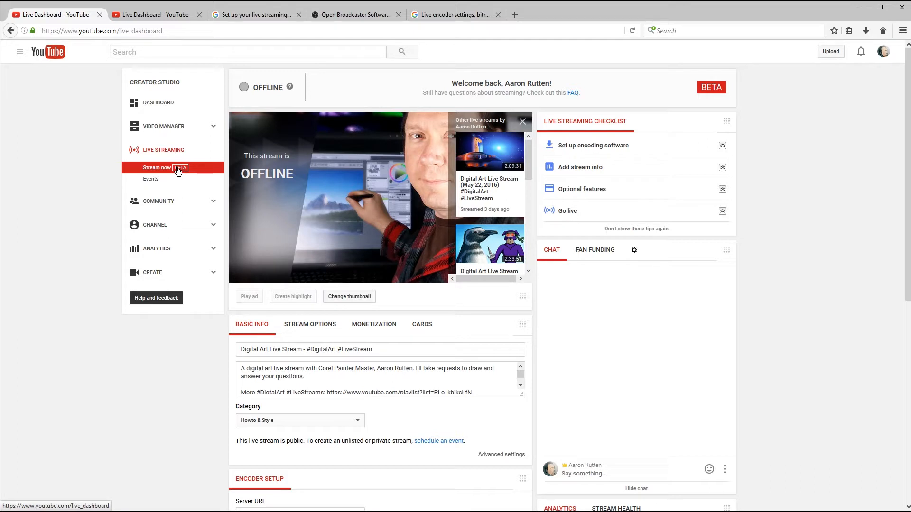
{"action": "left_click", "coordinate": [152, 183]}
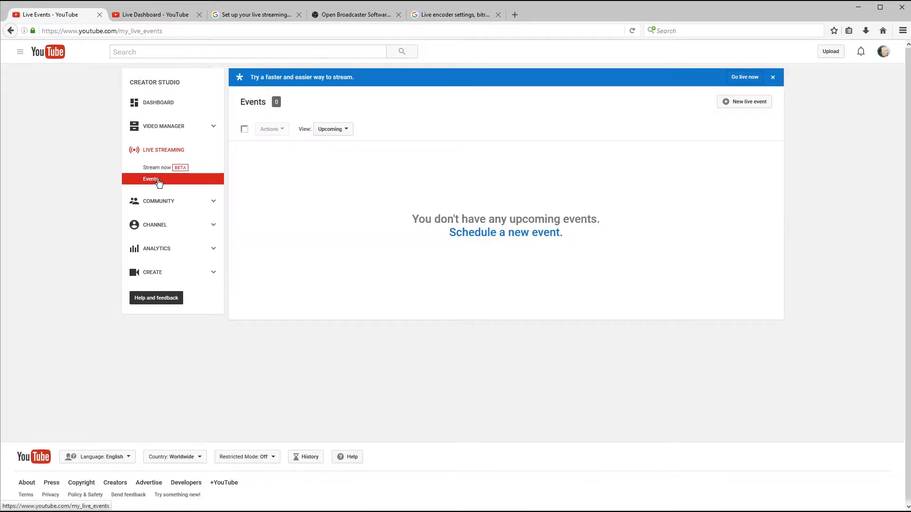
{"action": "left_click", "coordinate": [510, 236]}
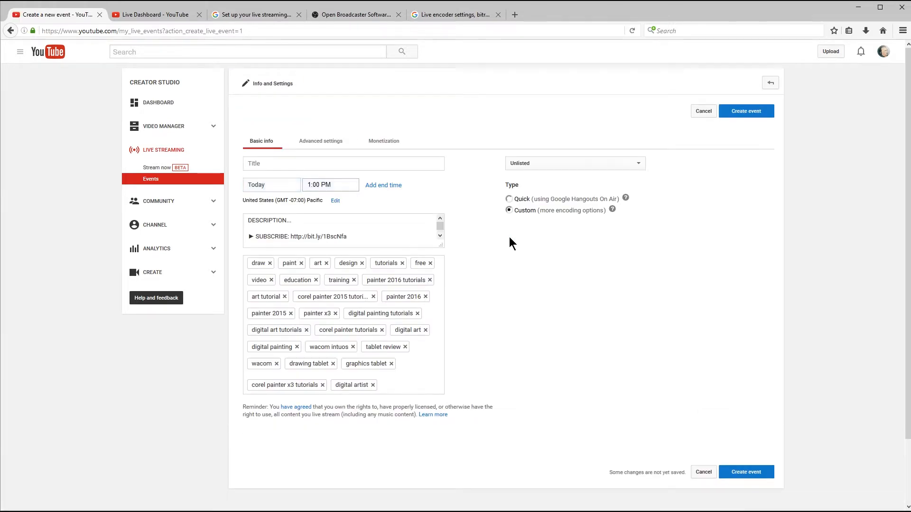
Set the new event's privacy to Private and title it "Test Stream".
{"action": "left_click", "coordinate": [545, 163]}
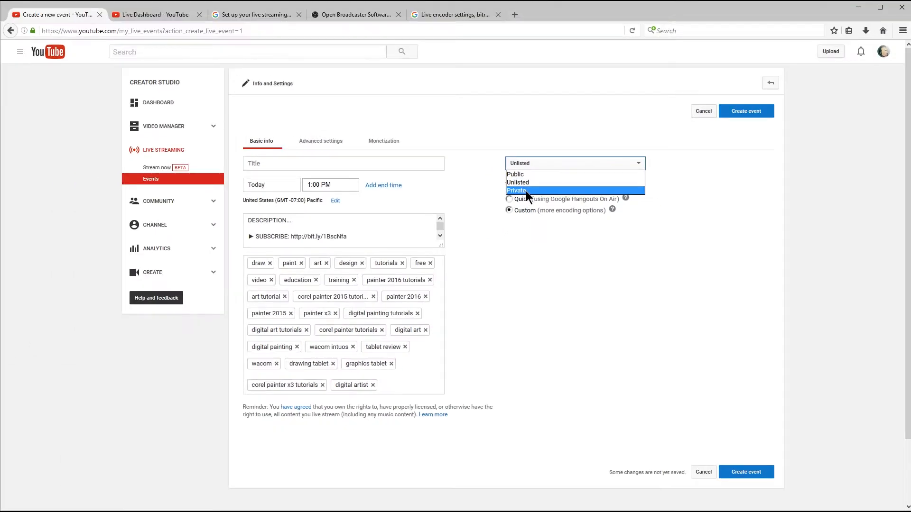
{"action": "left_click", "coordinate": [498, 199]}
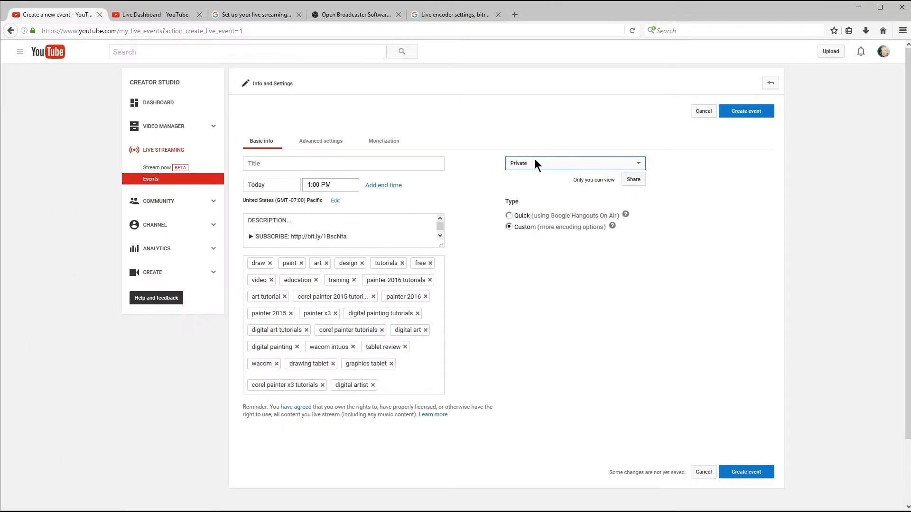
{"action": "left_click", "coordinate": [271, 164]}
{"action": "type", "text": "Test Stream"}
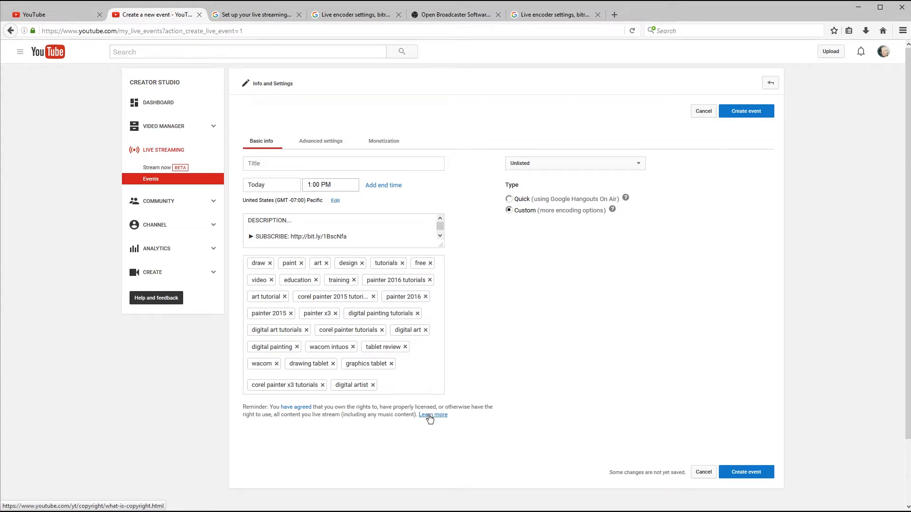
{"action": "left_click", "coordinate": [432, 415]}
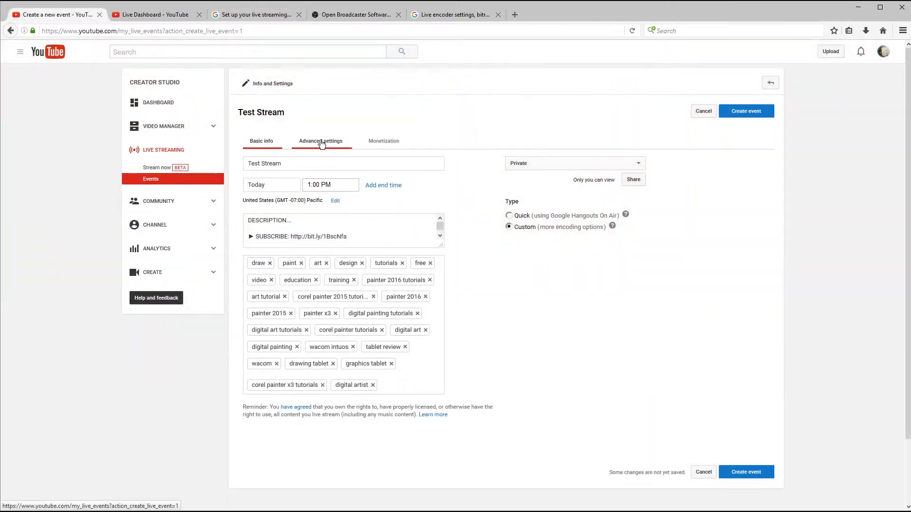
Examine the event's advanced settings, including the channel page promotion timing, archive visibility, DVR and stream optimization options.
{"action": "left_click", "coordinate": [321, 142]}
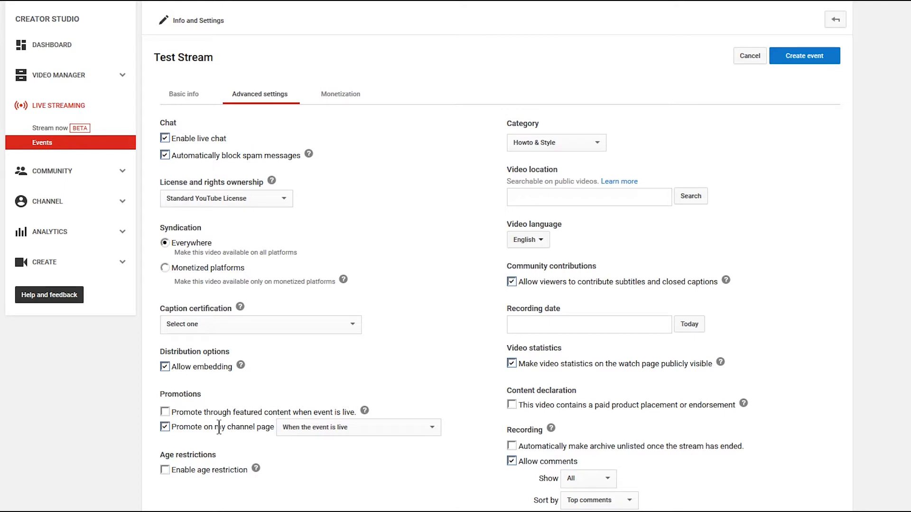
{"action": "left_click", "coordinate": [332, 428]}
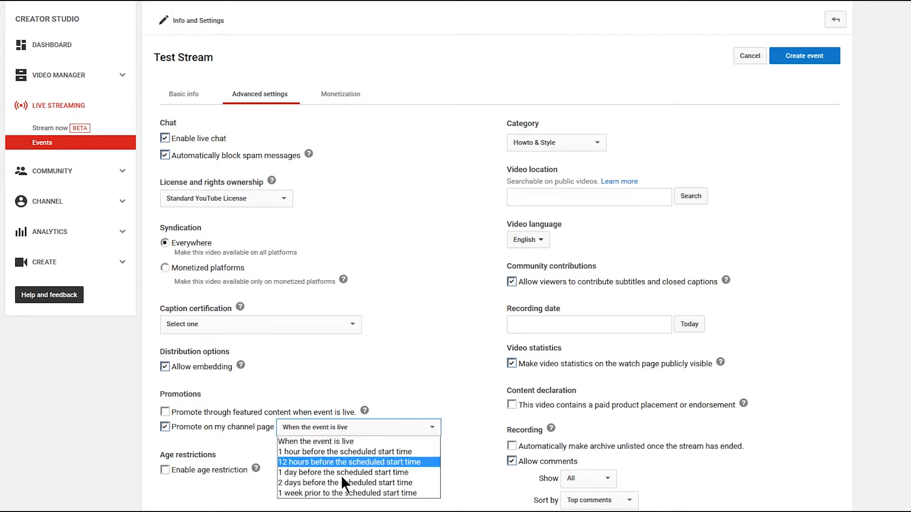
{"action": "left_click", "coordinate": [237, 473]}
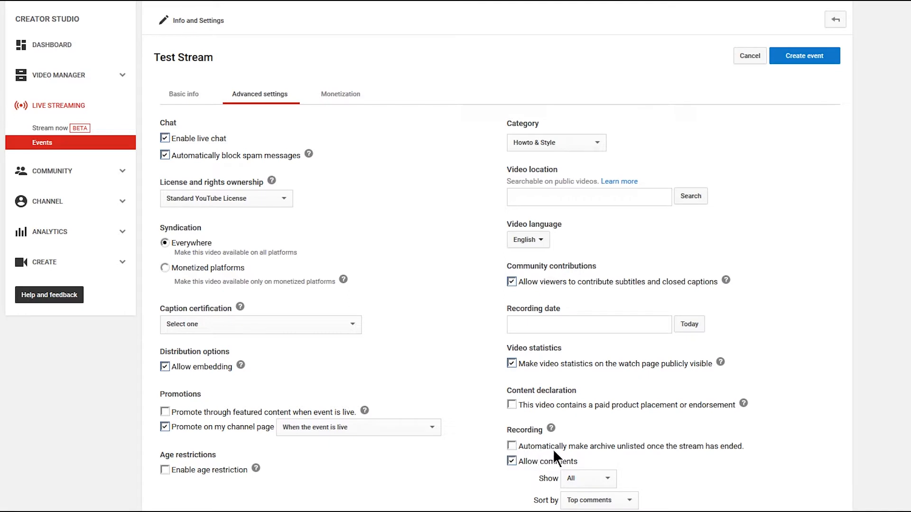
{"action": "left_click", "coordinate": [512, 446]}
{"action": "left_click", "coordinate": [511, 446]}
{"action": "scroll", "coordinate": [738, 381], "scroll_direction": "down", "scroll_amount": 5}
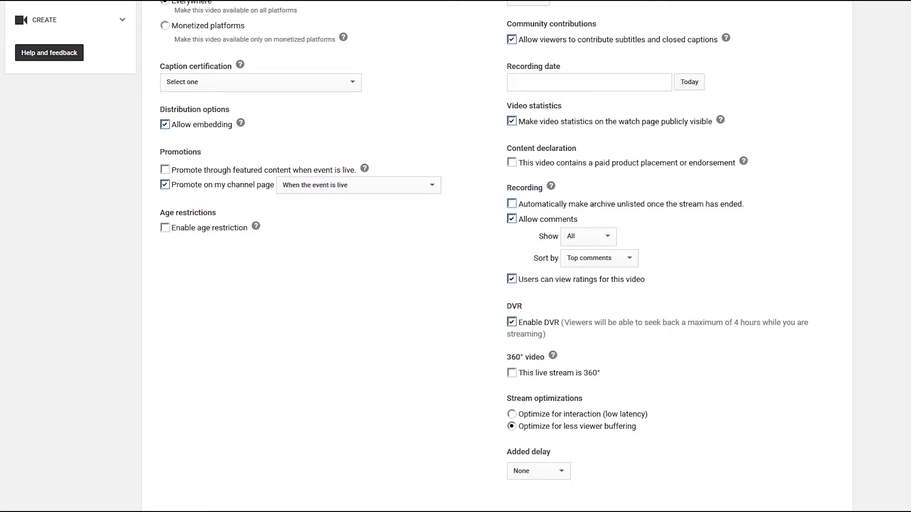
Check the event's monetization and ad format options, and create the event.
{"action": "scroll", "coordinate": [633, 415], "scroll_direction": "up", "scroll_amount": 5}
{"action": "left_click", "coordinate": [350, 95]}
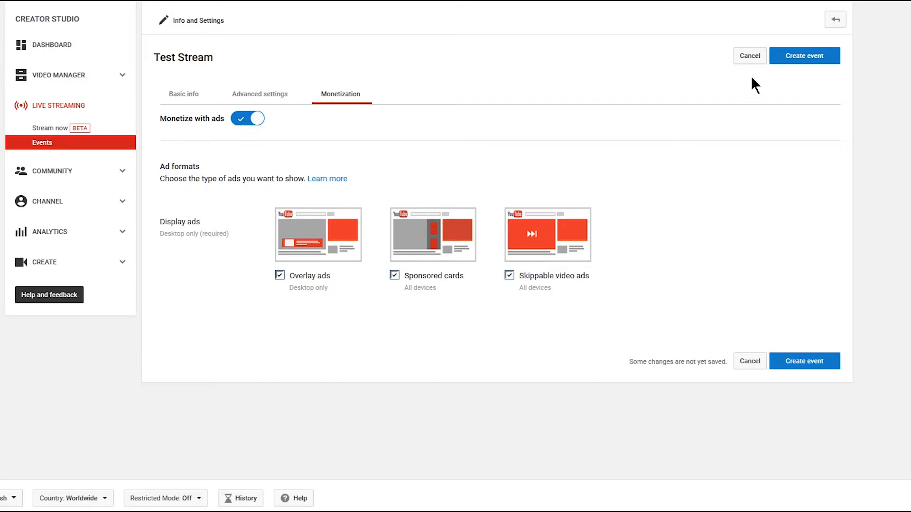
{"action": "left_click", "coordinate": [795, 61]}
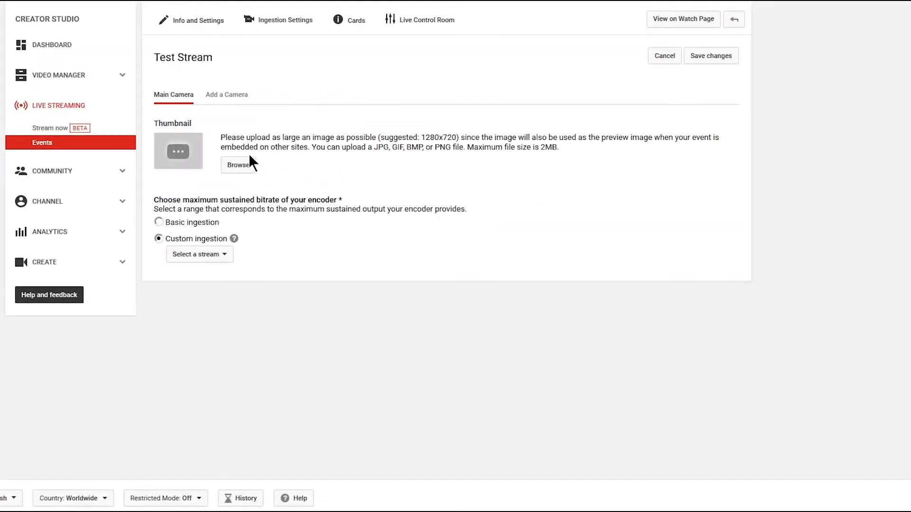
Set the main camera to Basic ingestion at 3000 Kbps - 6000 Kbps (1080p) and choose Other encoders as the encoder.
{"action": "left_click", "coordinate": [159, 222]}
{"action": "left_click", "coordinate": [203, 240]}
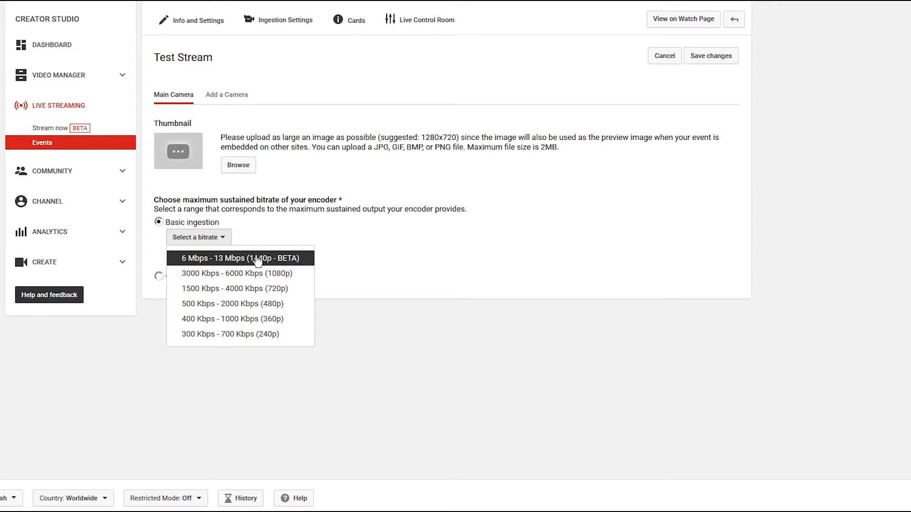
{"action": "left_click", "coordinate": [280, 274]}
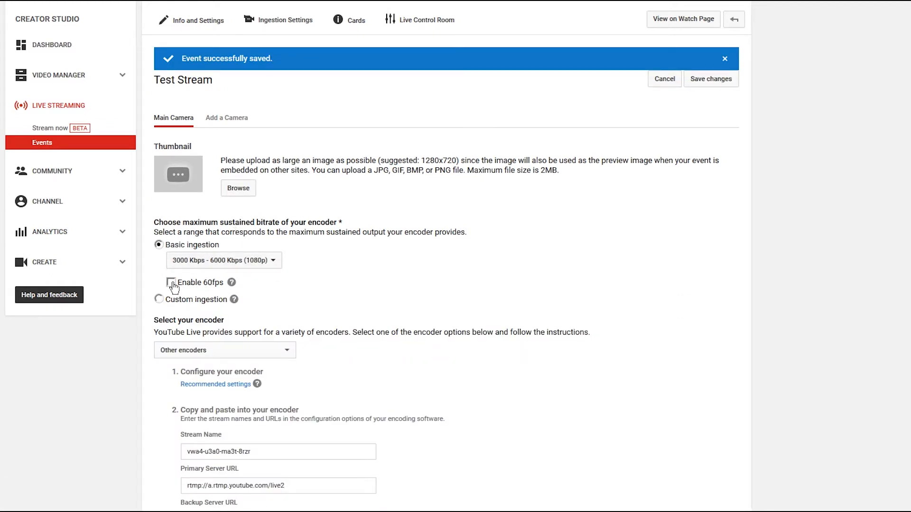
{"action": "scroll", "coordinate": [900, 274], "scroll_direction": "down", "scroll_amount": 4}
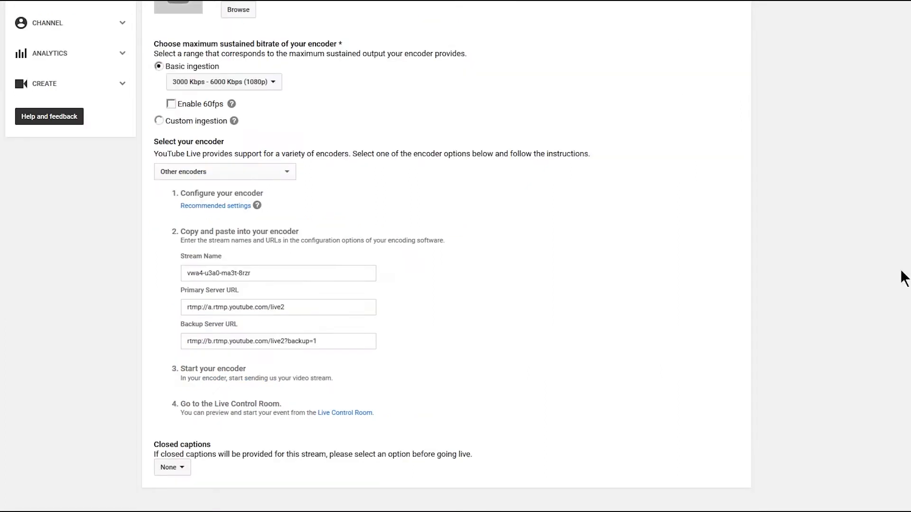
{"action": "left_click", "coordinate": [256, 170]}
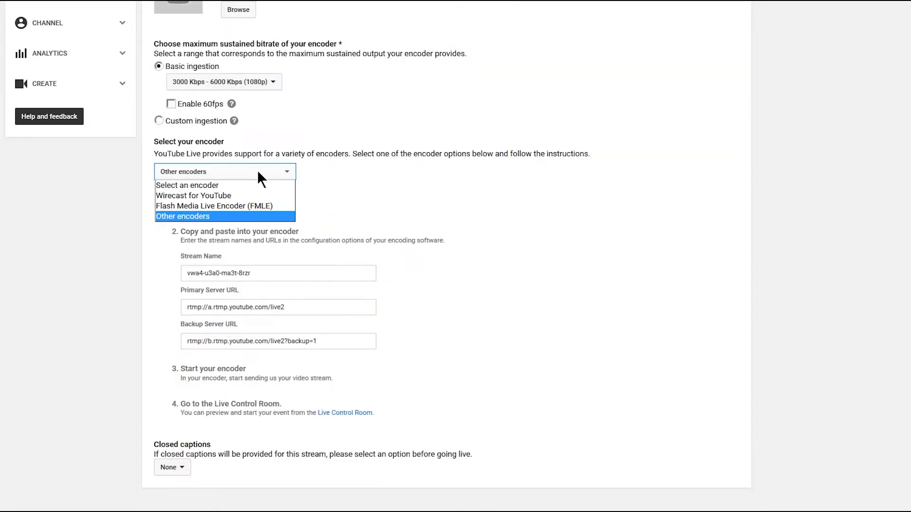
{"action": "left_click", "coordinate": [199, 216]}
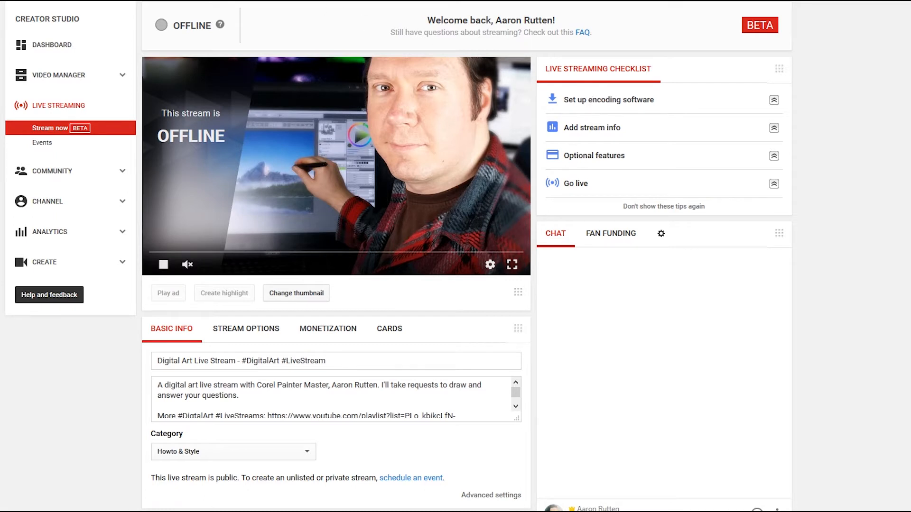
Review the encoder software listed on the YouTube Help encoder setup page and switch to the Open Broadcaster Software page.
{"action": "left_click", "coordinate": [251, 9]}
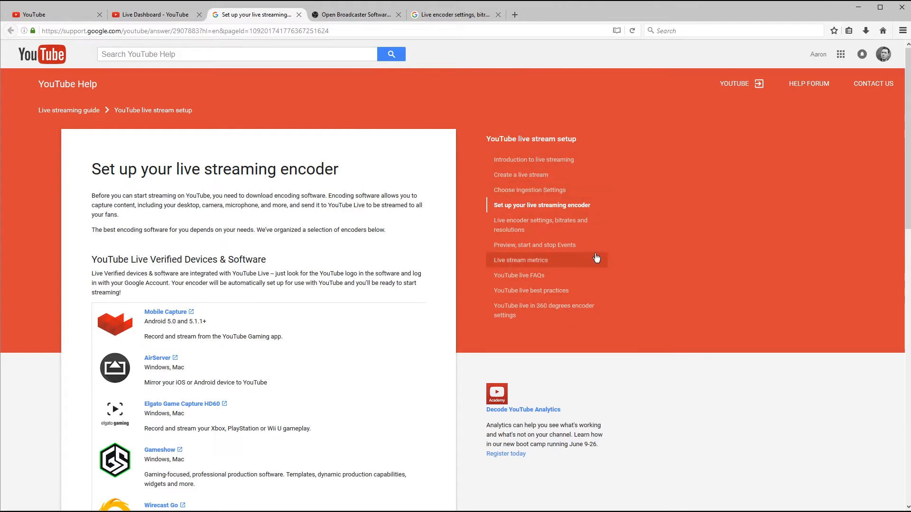
{"action": "left_click_drag", "start_coordinate": [908, 110], "coordinate": [879, 311]}
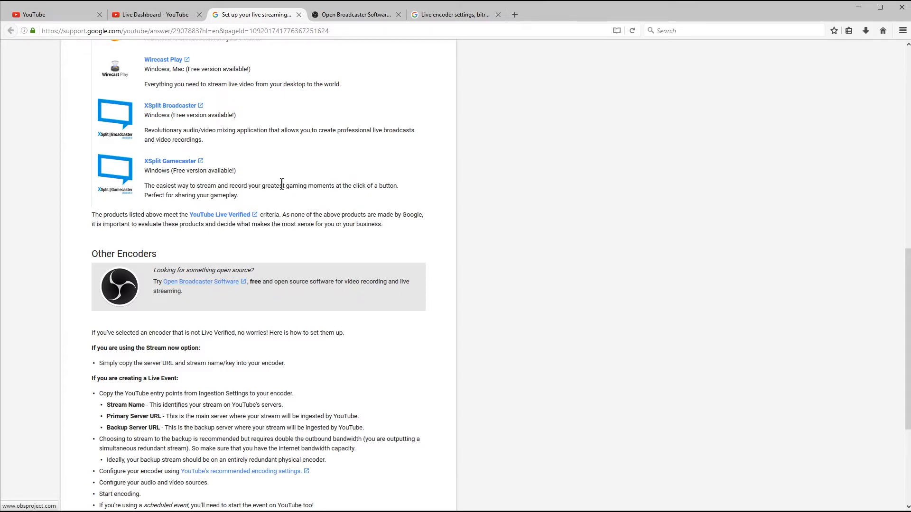
{"action": "left_click", "coordinate": [351, 18]}
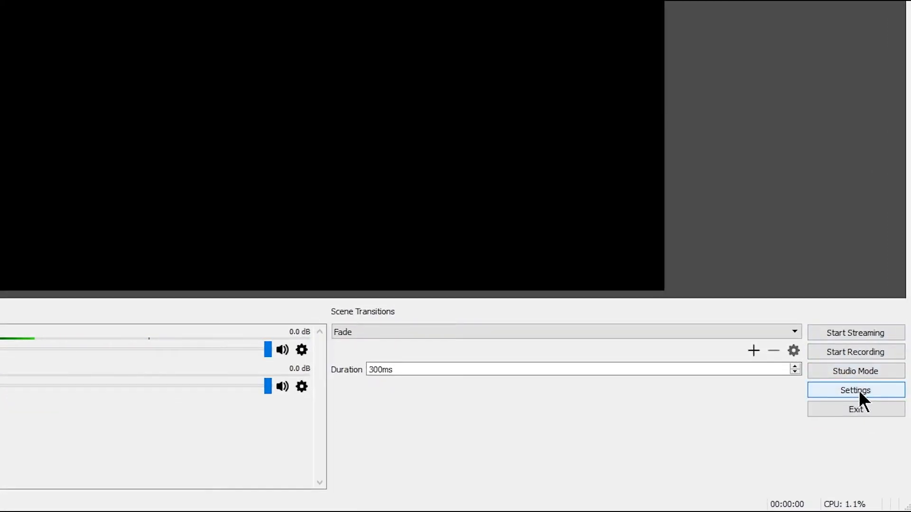
In OBS Studio's stream settings, choose Streaming Services with YouTube / YouTube Gaming as the service, and activate the stream key field.
{"action": "left_click", "coordinate": [860, 392]}
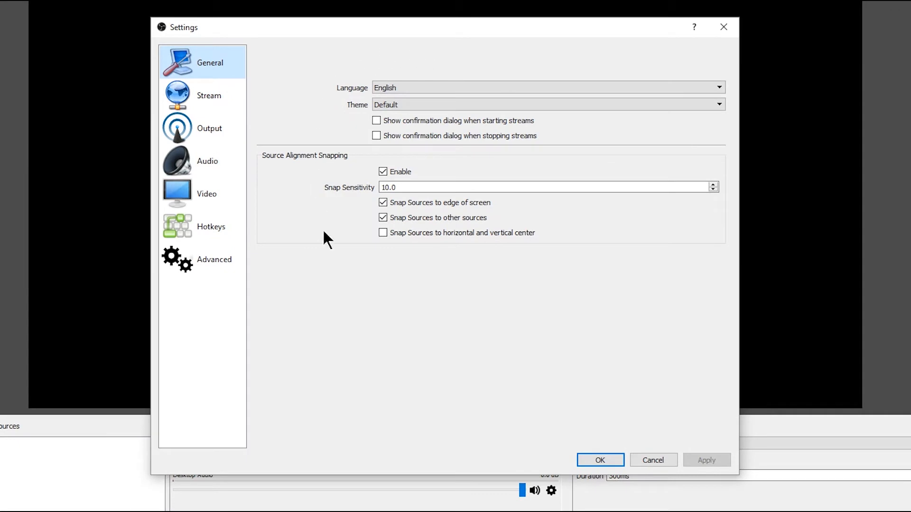
{"action": "left_click", "coordinate": [209, 97]}
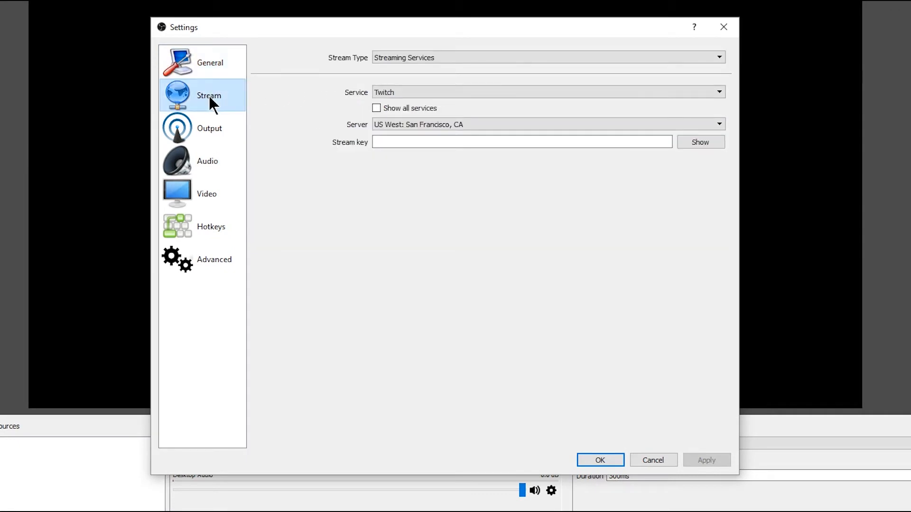
{"action": "left_click", "coordinate": [434, 56]}
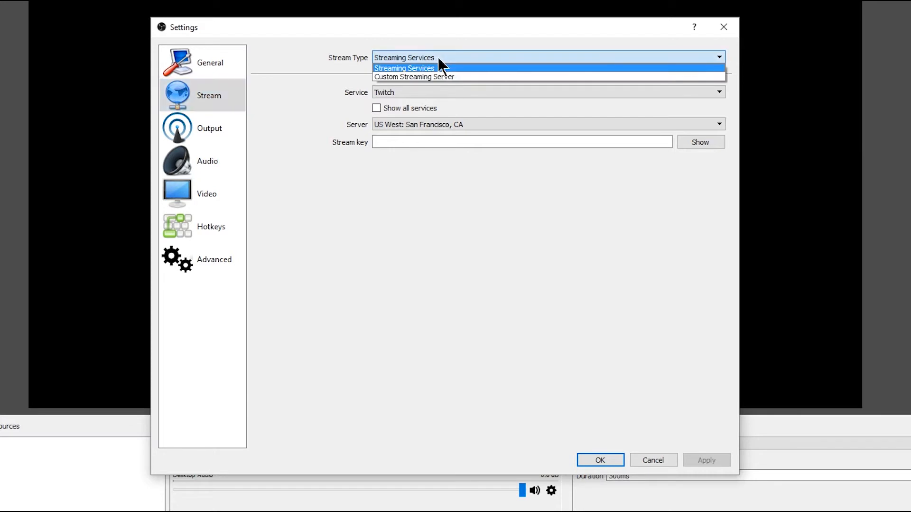
{"action": "left_click", "coordinate": [423, 67]}
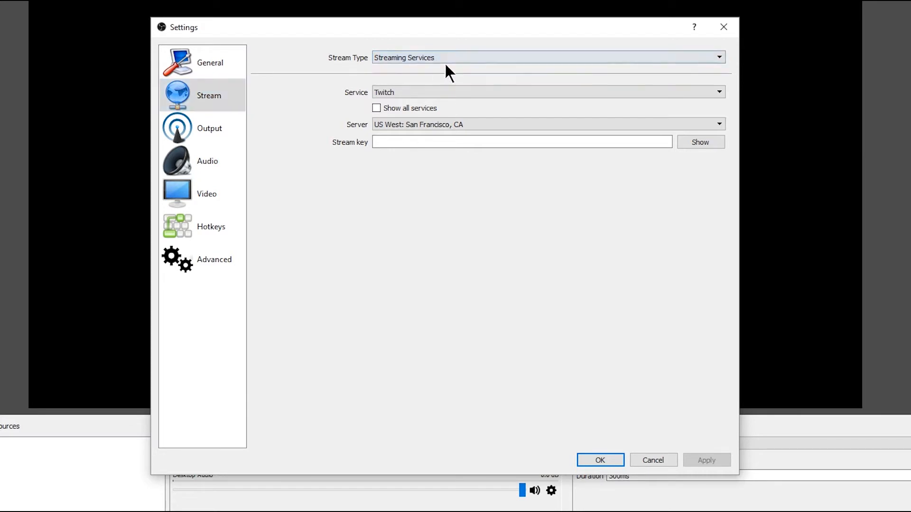
{"action": "left_click", "coordinate": [420, 95]}
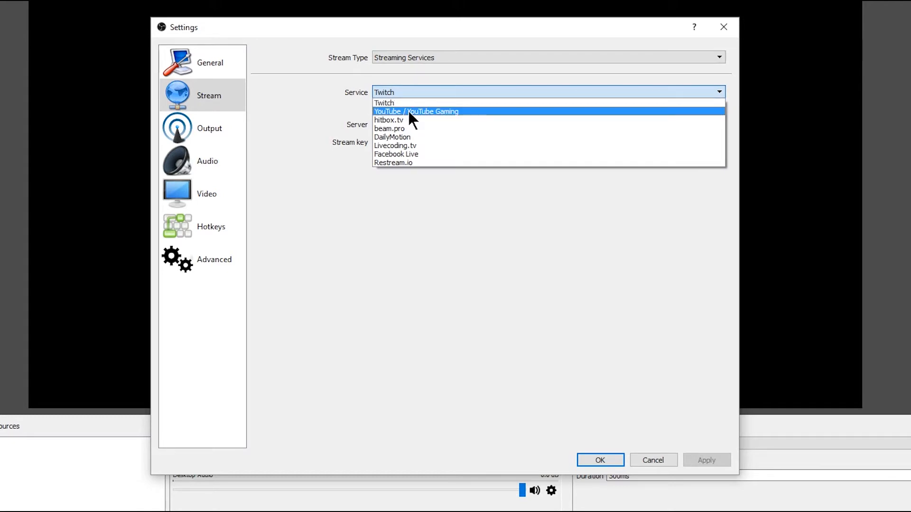
{"action": "left_click", "coordinate": [411, 110]}
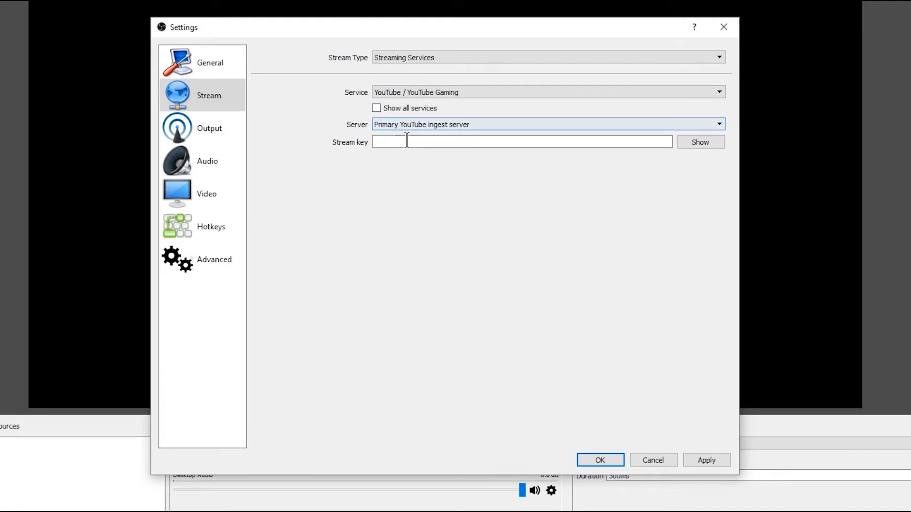
{"action": "left_click", "coordinate": [388, 142]}
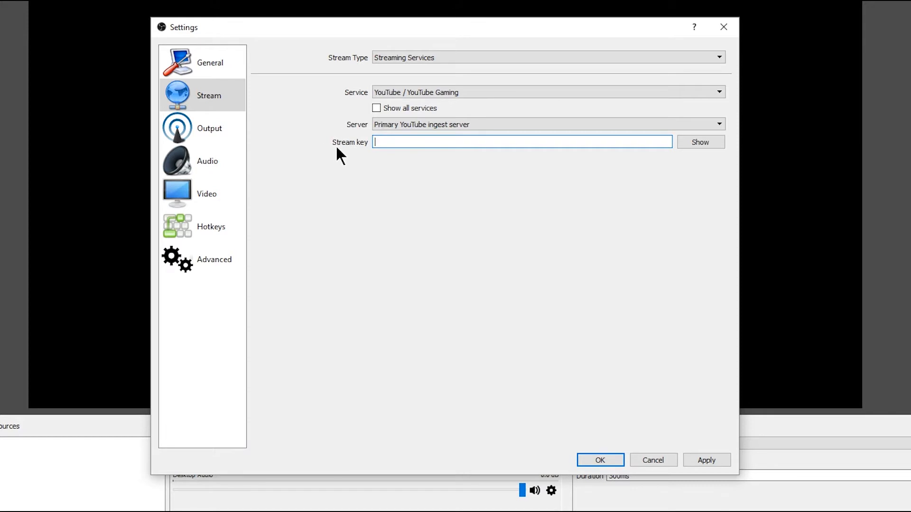
Run an internet speed test on Speedtest.net and set the streaming video bitrate to 6000 in the OBS output settings.
{"action": "left_click", "coordinate": [213, 131]}
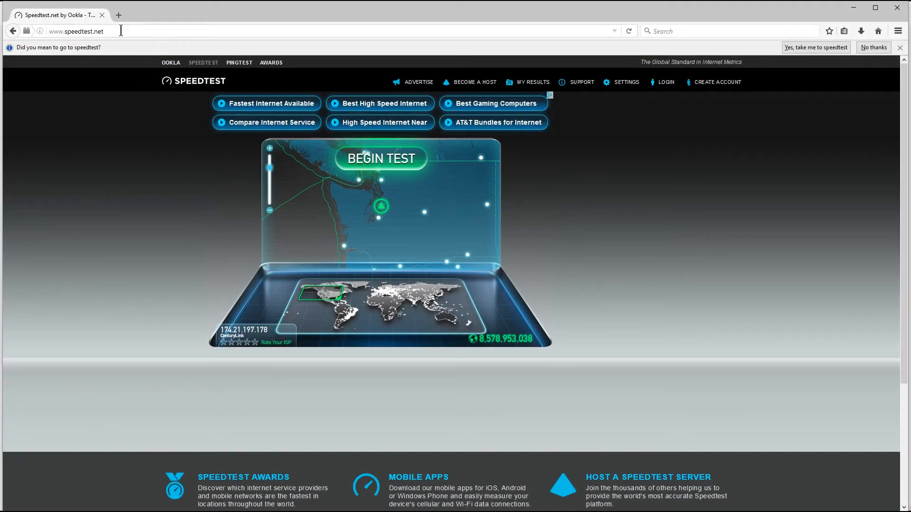
{"action": "left_click", "coordinate": [391, 163]}
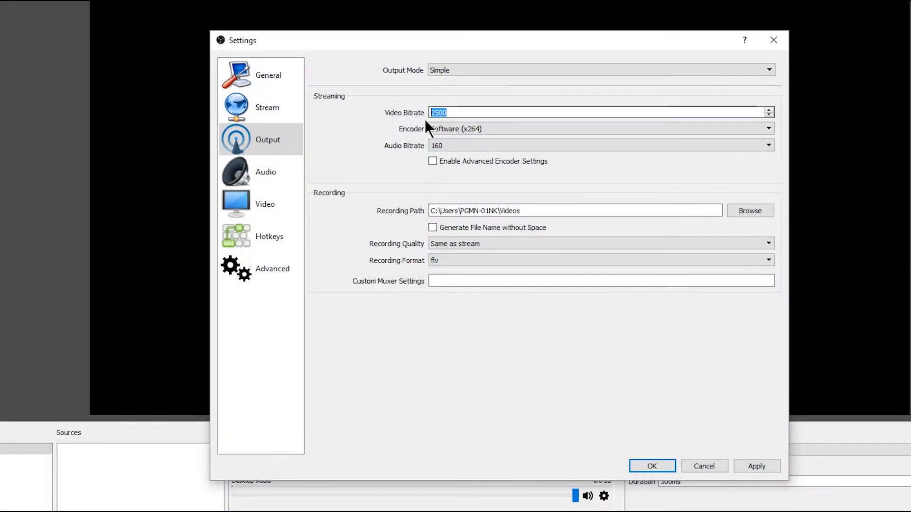
{"action": "type", "text": "6000"}
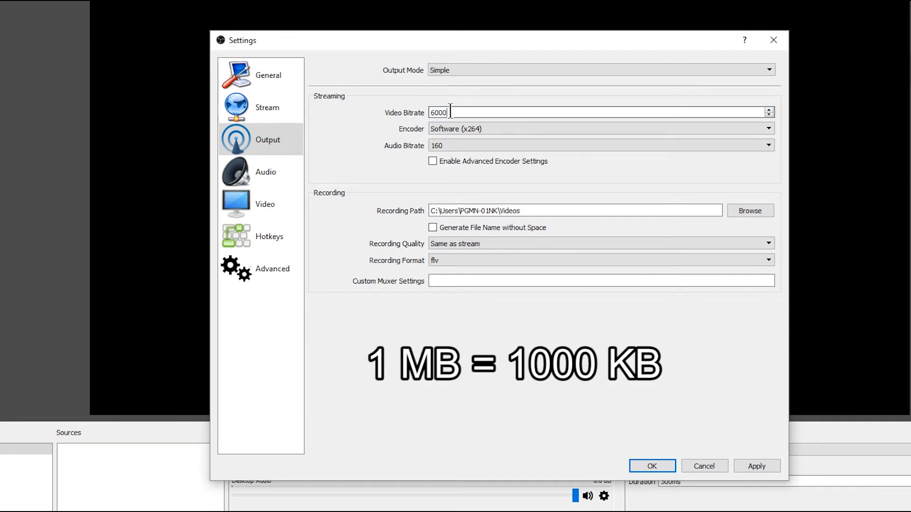
{"action": "key", "text": "shift+Left"}
{"action": "key", "text": "shift+Left"}
{"action": "key", "text": "shift+Left"}
{"action": "key", "text": "shift+Left"}
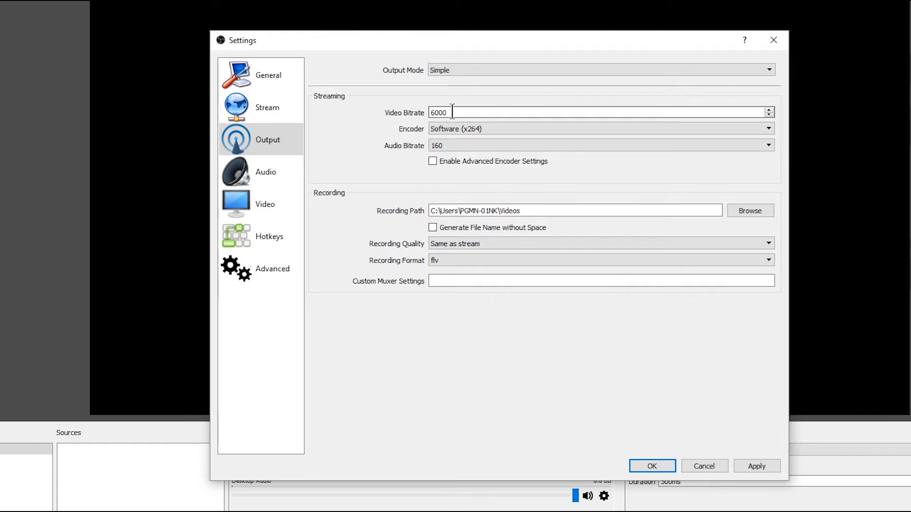
Set the streaming video bitrate to 4000 in the output settings.
{"action": "left_click_drag", "start_coordinate": [452, 112], "coordinate": [429, 113]}
{"action": "type", "text": "4000"}
{"action": "key", "text": "BackSpace"}
{"action": "type", "text": "0"}
{"action": "double_click", "coordinate": [453, 112]}
{"action": "left_click", "coordinate": [456, 113]}
Choose Software (x264) as the streaming encoder and set the audio bitrate to 128.
{"action": "left_click", "coordinate": [488, 127]}
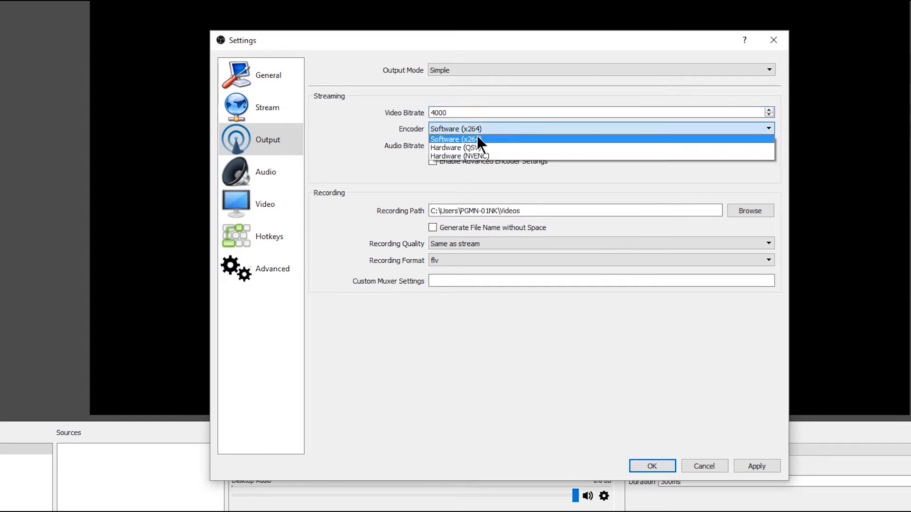
{"action": "left_click", "coordinate": [478, 139]}
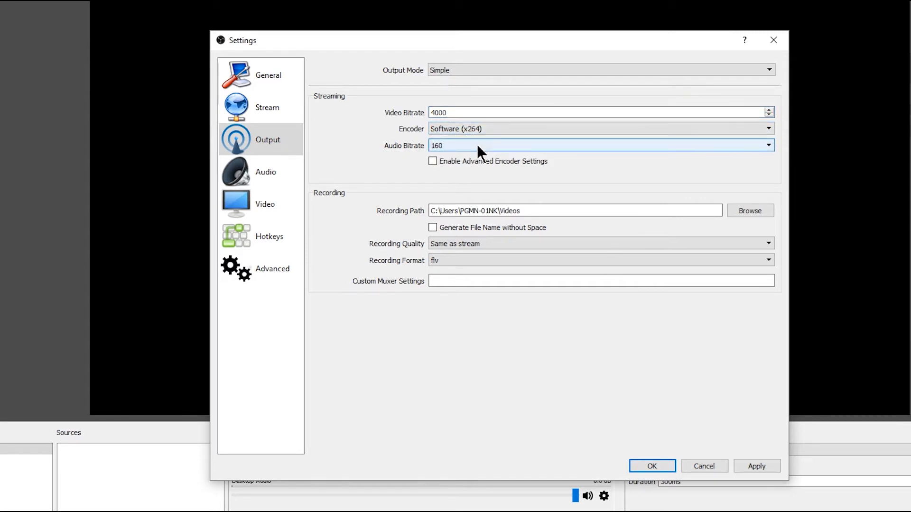
{"action": "left_click", "coordinate": [479, 145]}
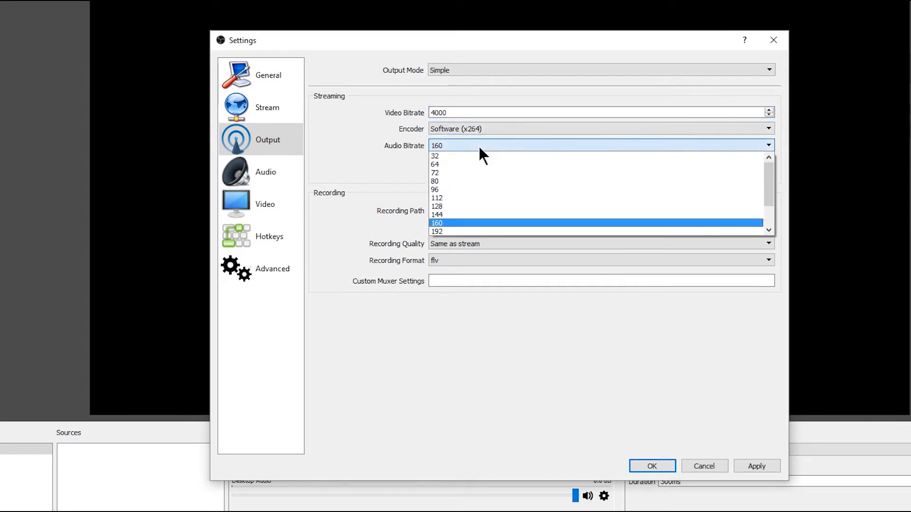
{"action": "left_click", "coordinate": [441, 206]}
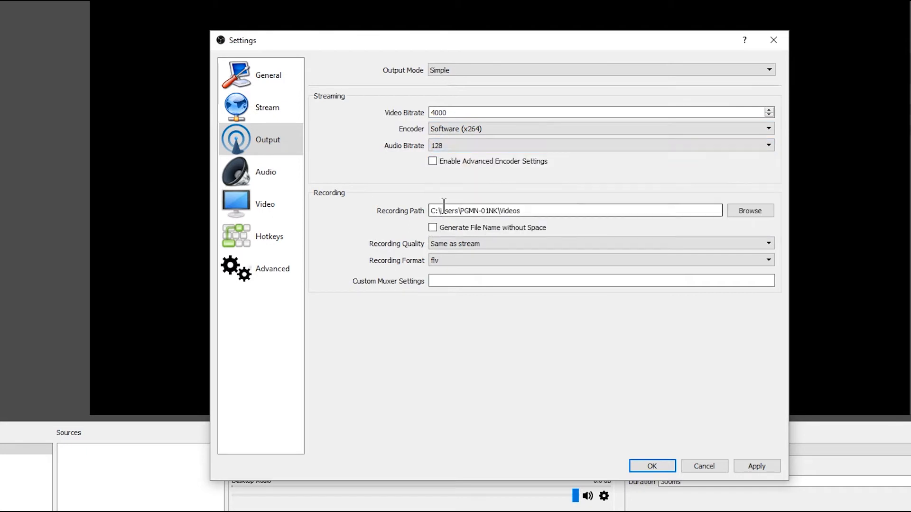
{"action": "left_click", "coordinate": [468, 146]}
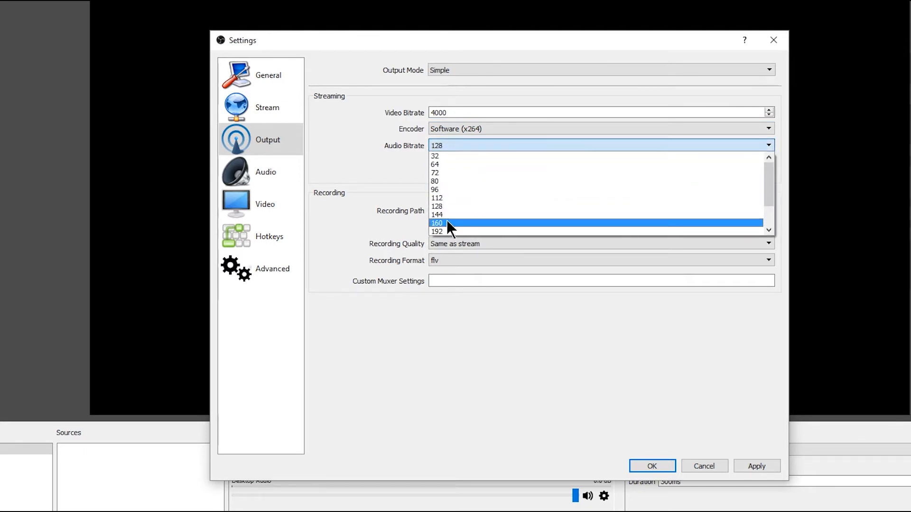
{"action": "left_click", "coordinate": [395, 164]}
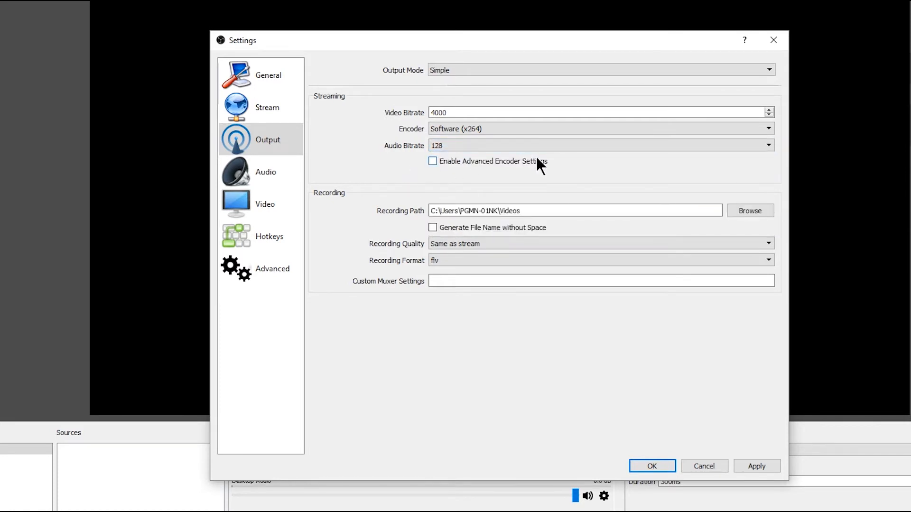
Keep the recording quality at Same as stream and set the recording format to mp4.
{"action": "left_click", "coordinate": [528, 211]}
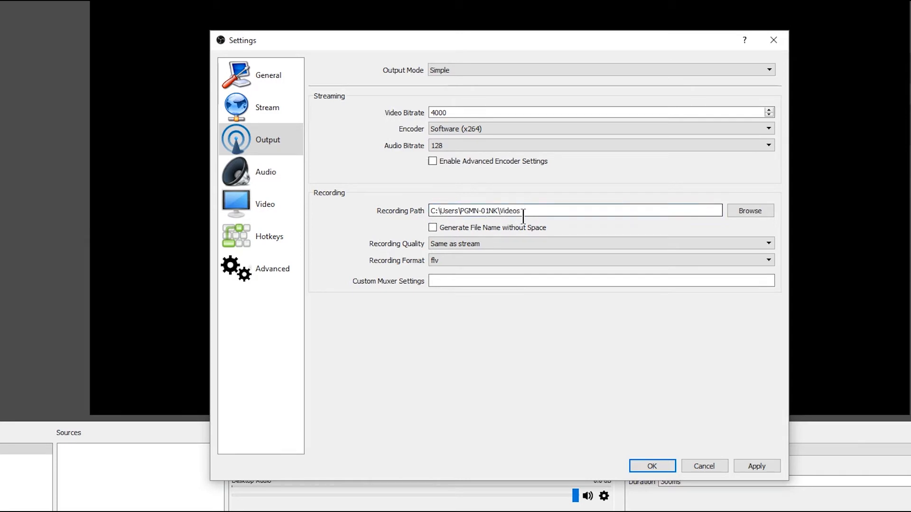
{"action": "left_click", "coordinate": [505, 243]}
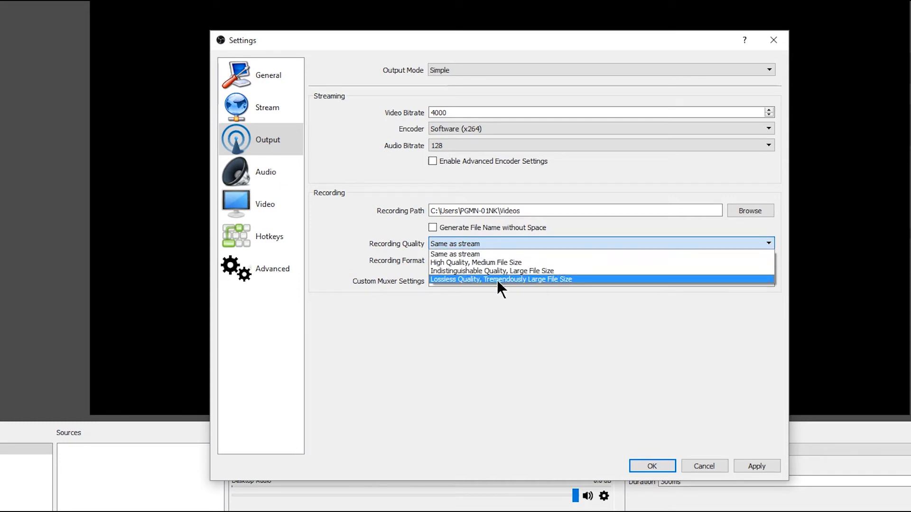
{"action": "left_click", "coordinate": [444, 246]}
{"action": "left_click", "coordinate": [473, 259]}
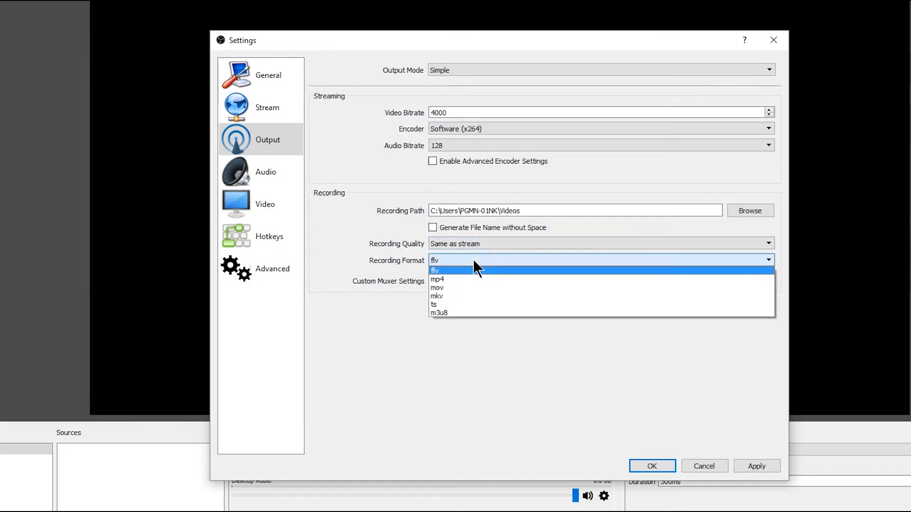
{"action": "left_click", "coordinate": [443, 280]}
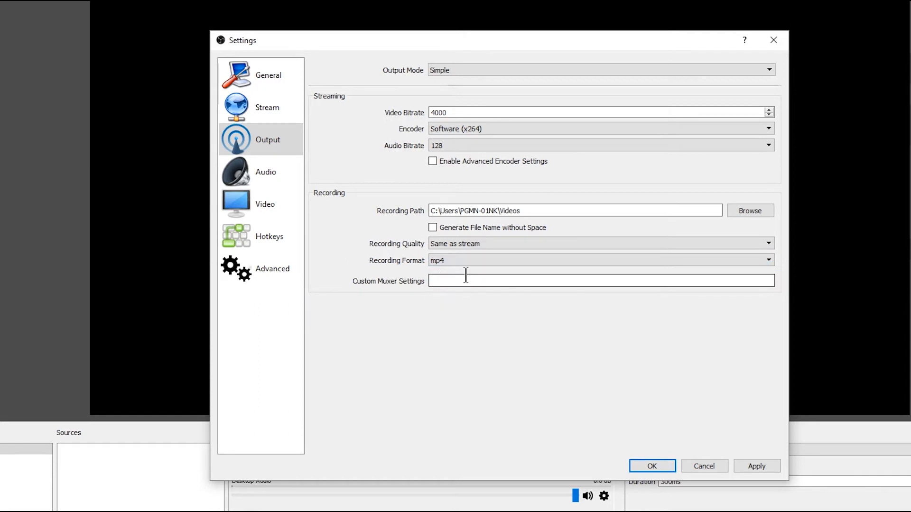
In the audio settings, use 44.1khz Mono sound and choose Line 1/2 (M-Audio FW Solo) as the Mic/Auxiliary Audio Device.
{"action": "left_click", "coordinate": [266, 170]}
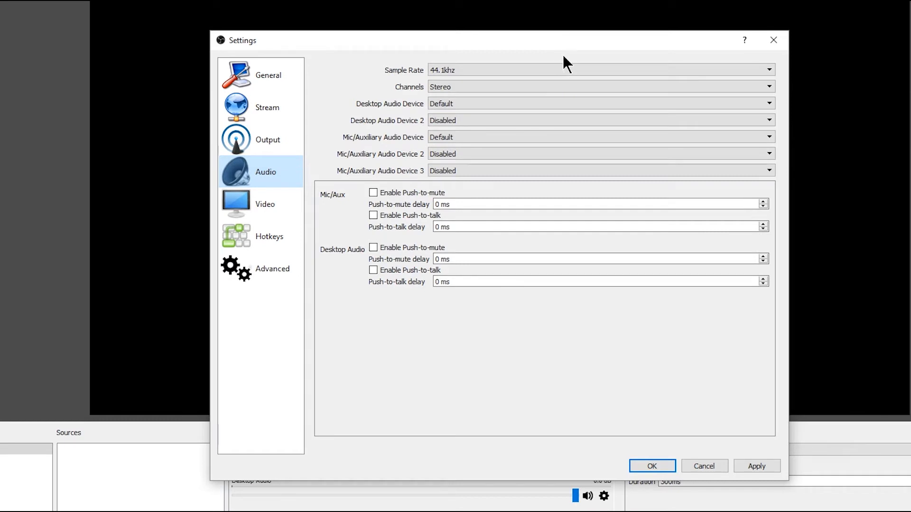
{"action": "left_click", "coordinate": [480, 69]}
{"action": "left_click", "coordinate": [456, 80]}
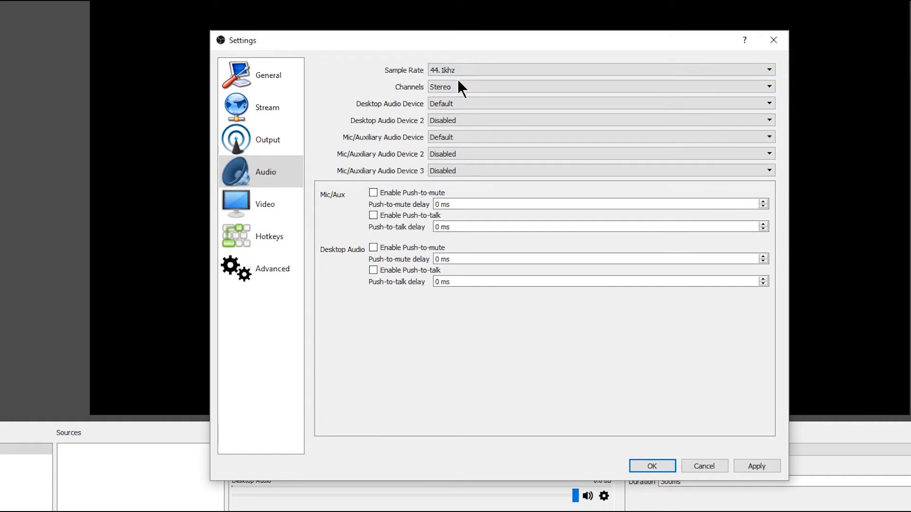
{"action": "left_click", "coordinate": [477, 86]}
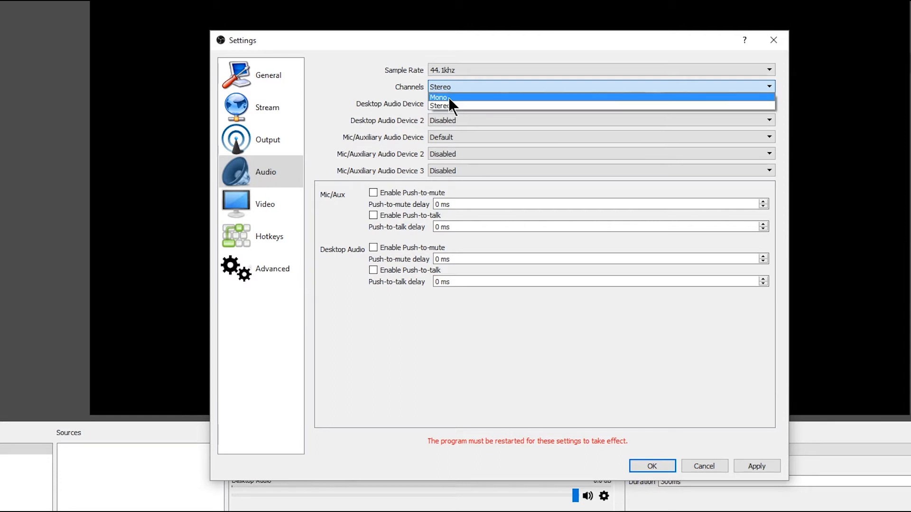
{"action": "left_click", "coordinate": [448, 98]}
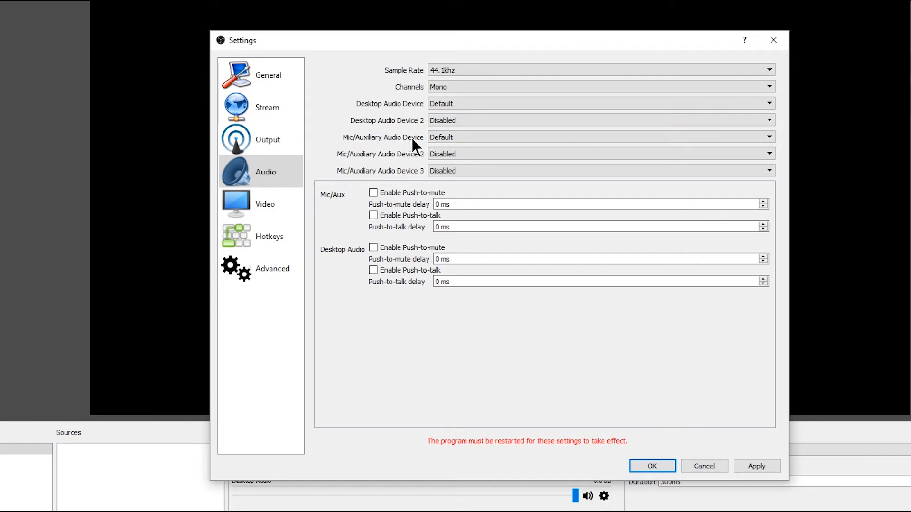
{"action": "left_click", "coordinate": [455, 136]}
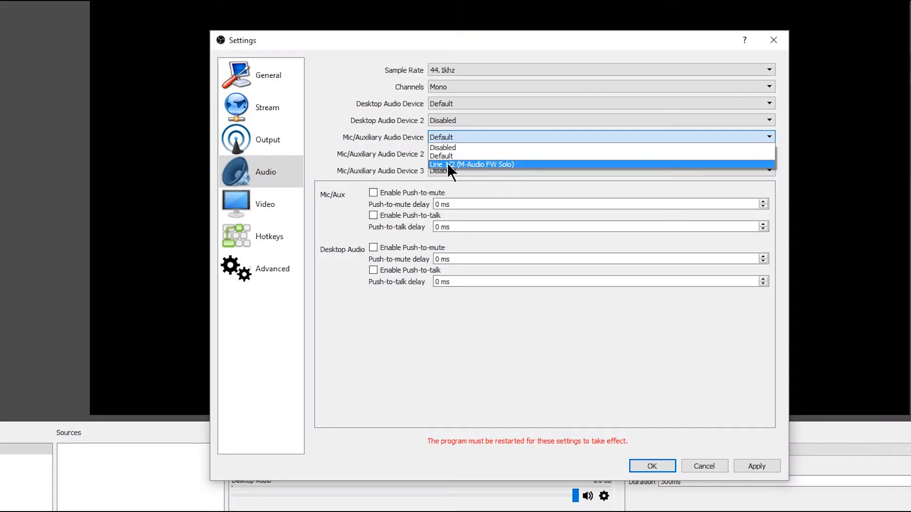
{"action": "left_click", "coordinate": [462, 164]}
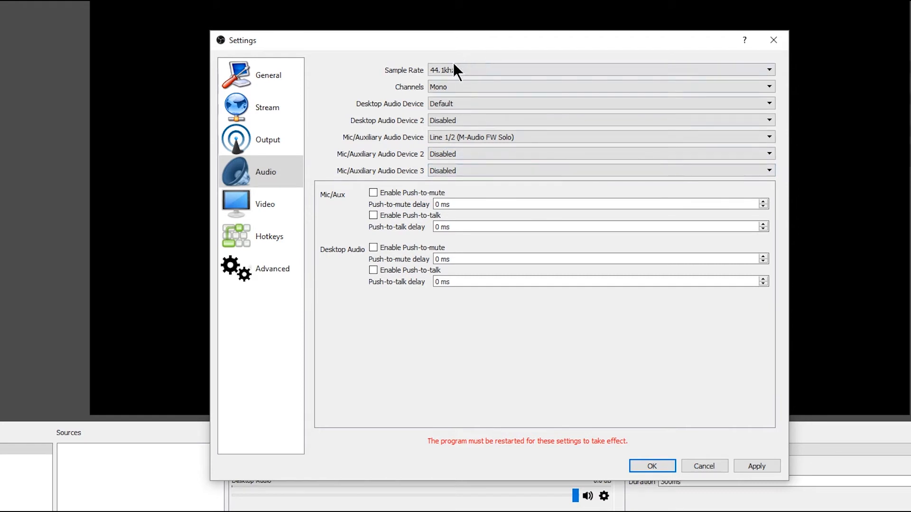
In the video settings, set the output (scaled) resolution to 1920x1080 and keep the frame rate at 30 FPS.
{"action": "left_click", "coordinate": [263, 203]}
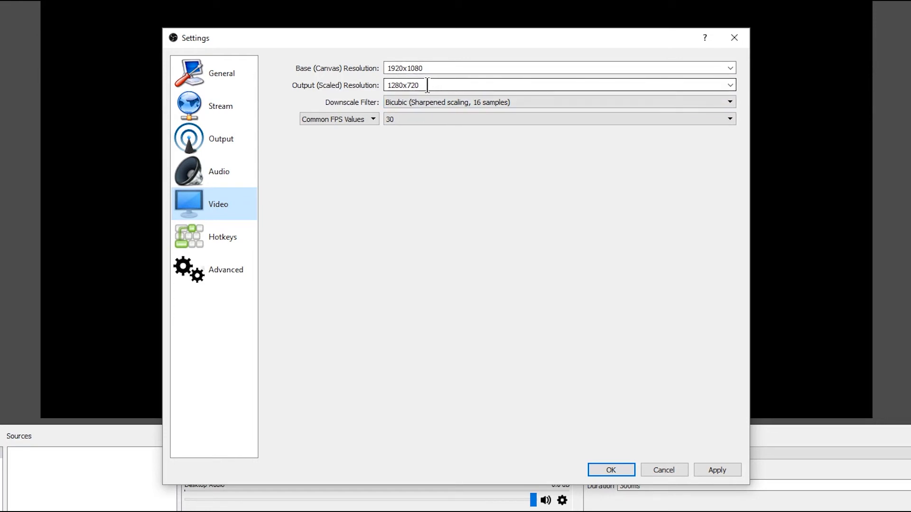
{"action": "left_click", "coordinate": [730, 85]}
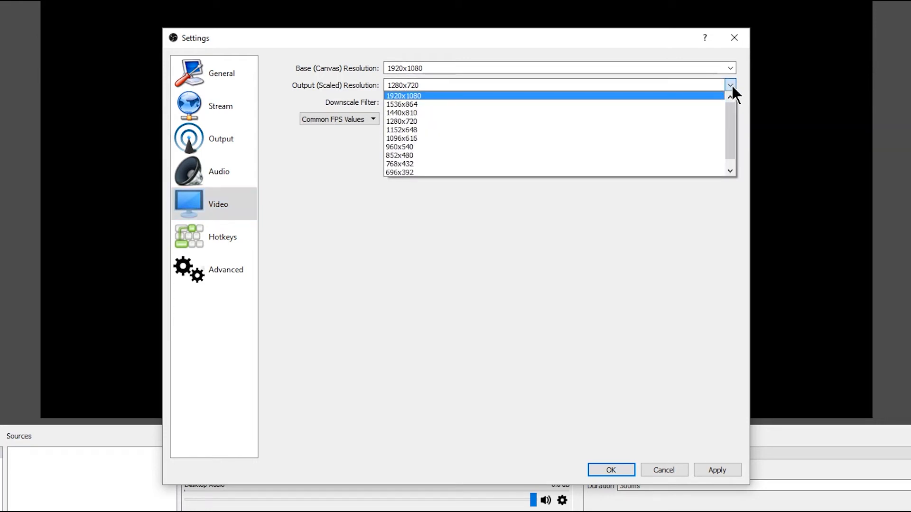
{"action": "left_click", "coordinate": [414, 95]}
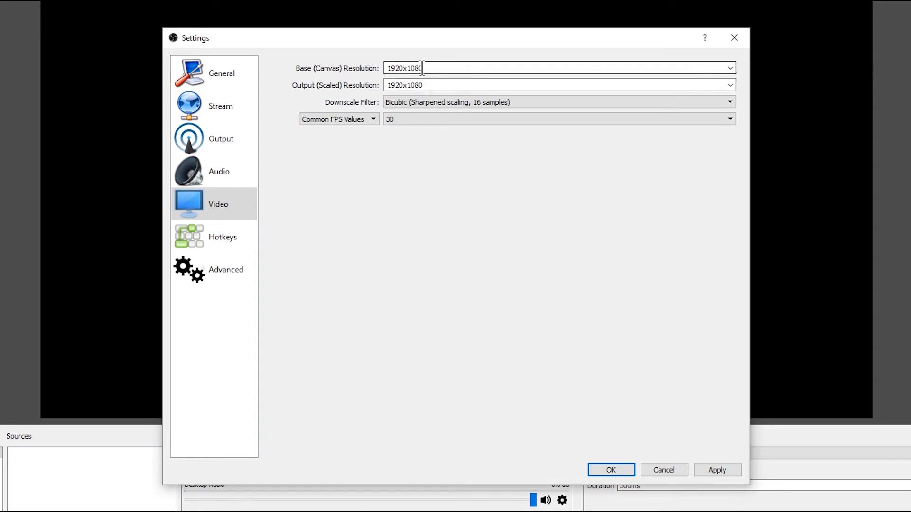
{"action": "left_click", "coordinate": [400, 119]}
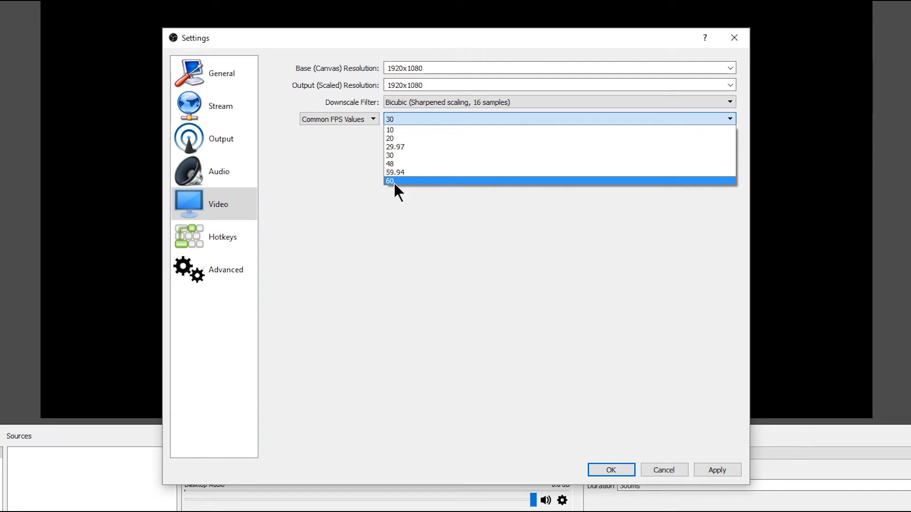
{"action": "key", "text": "Escape"}
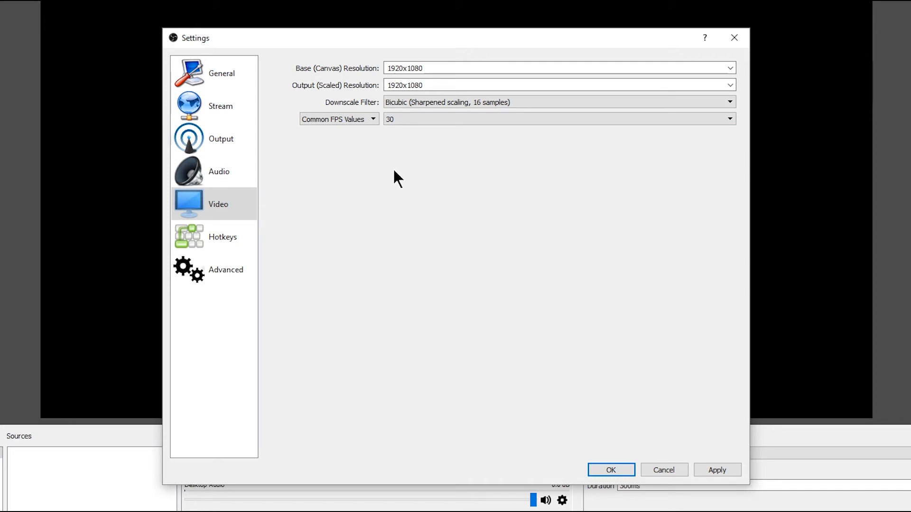
Review the hotkey and advanced settings, then apply all changes and close the settings.
{"action": "left_click", "coordinate": [226, 234]}
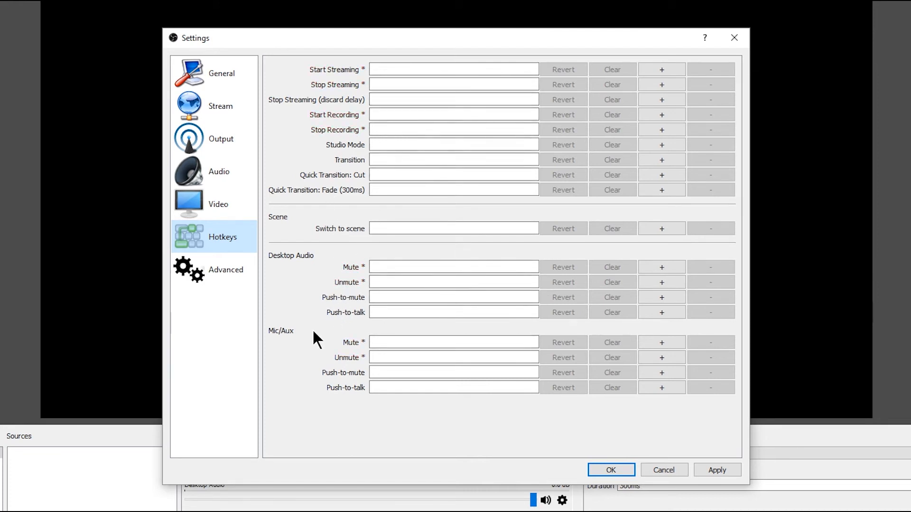
{"action": "left_click", "coordinate": [217, 275]}
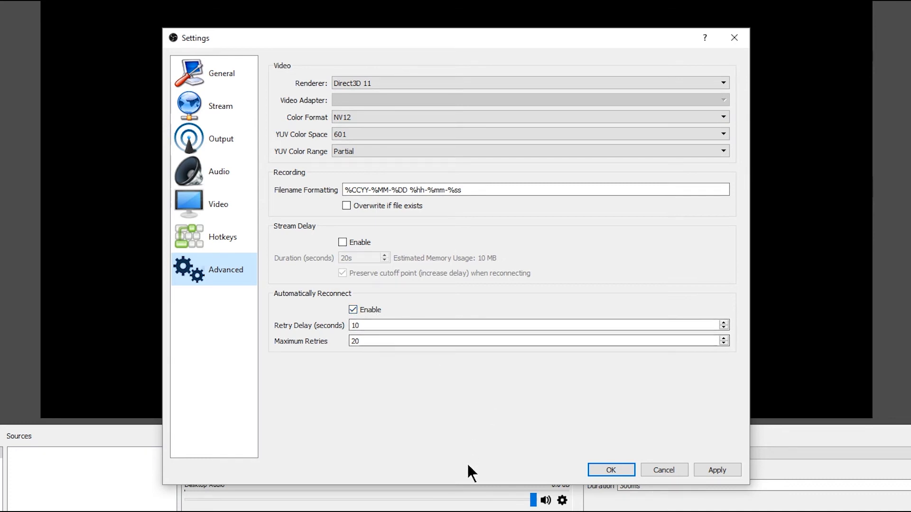
{"action": "left_click", "coordinate": [716, 469]}
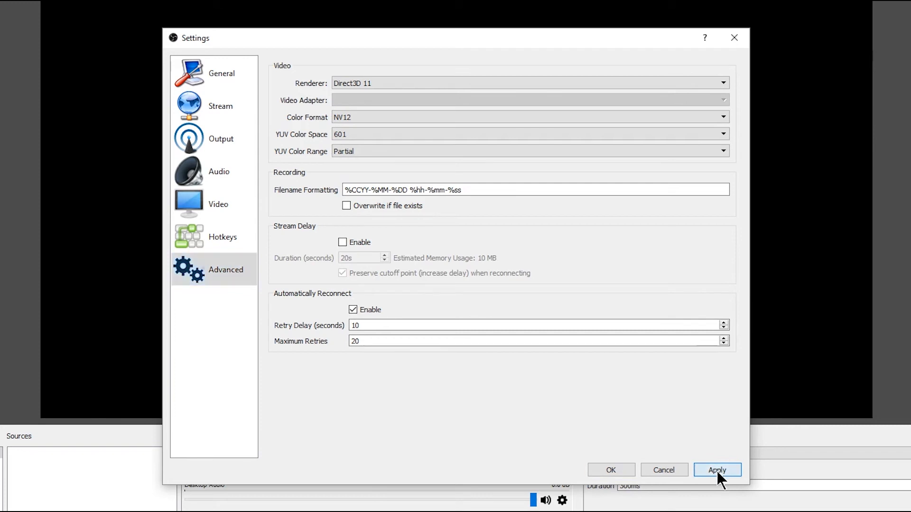
{"action": "left_click", "coordinate": [612, 470]}
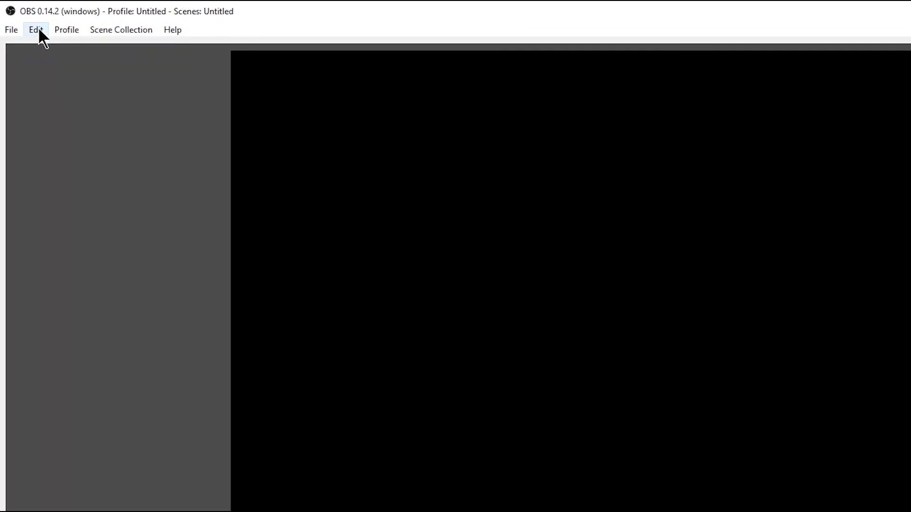
{"action": "left_click", "coordinate": [27, 22]}
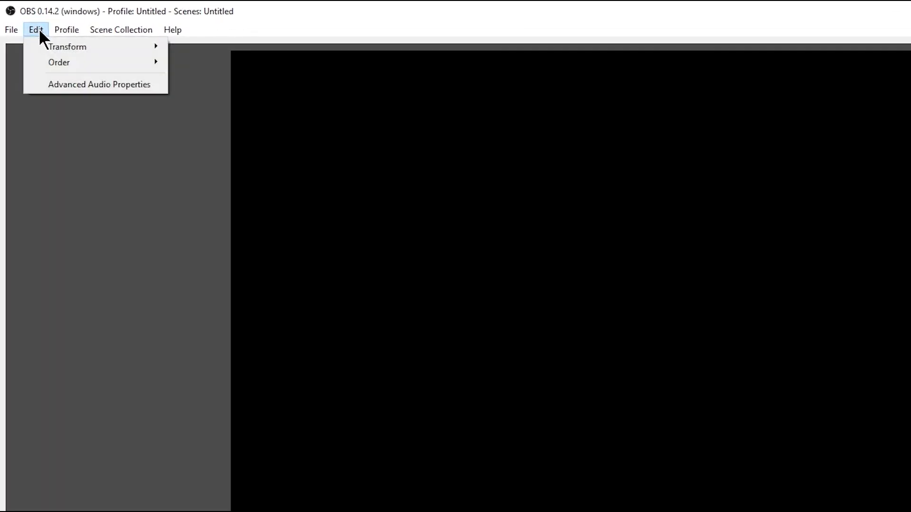
{"action": "mouse_move", "coordinate": [50, 21]}
{"action": "mouse_move", "coordinate": [124, 27]}
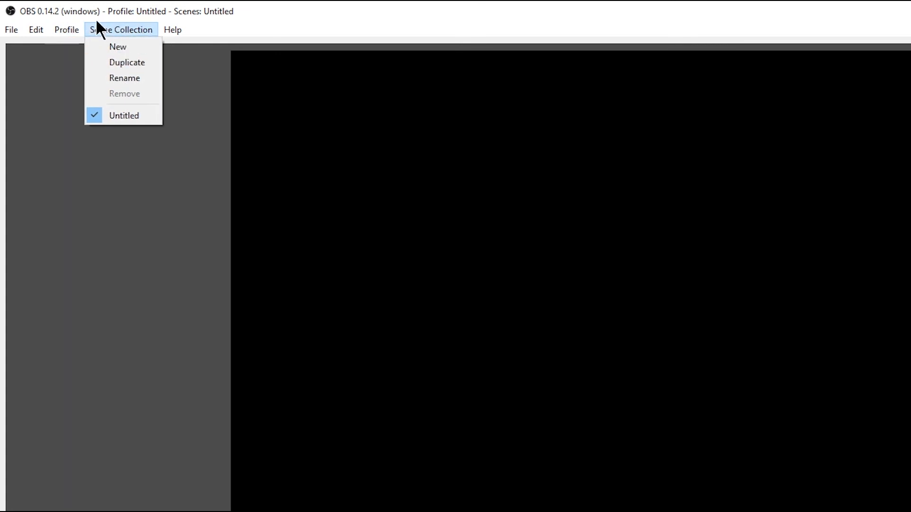
{"action": "left_click", "coordinate": [131, 6]}
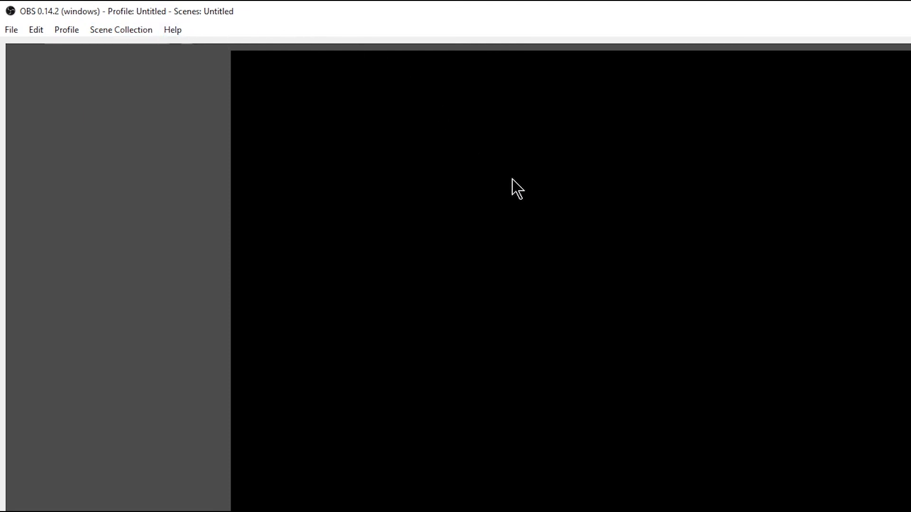